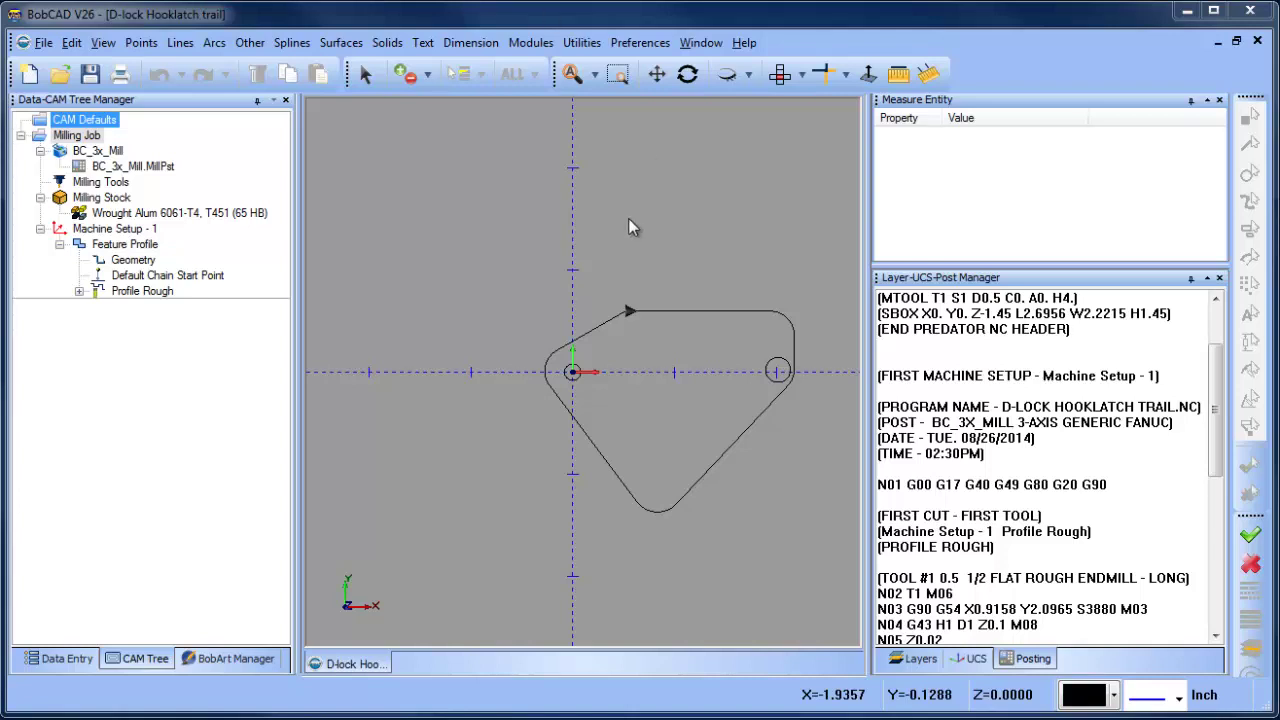
# Step: Pan the drawing and inspect the Y2 value on line N03 of the posted NC code
pyautogui.click(656, 74)
pyautogui.moveTo(654, 346)
pyautogui.mouseDown()
pyautogui.moveTo(626, 300)
pyautogui.moveTo(480, 323)
pyautogui.mouseUp()
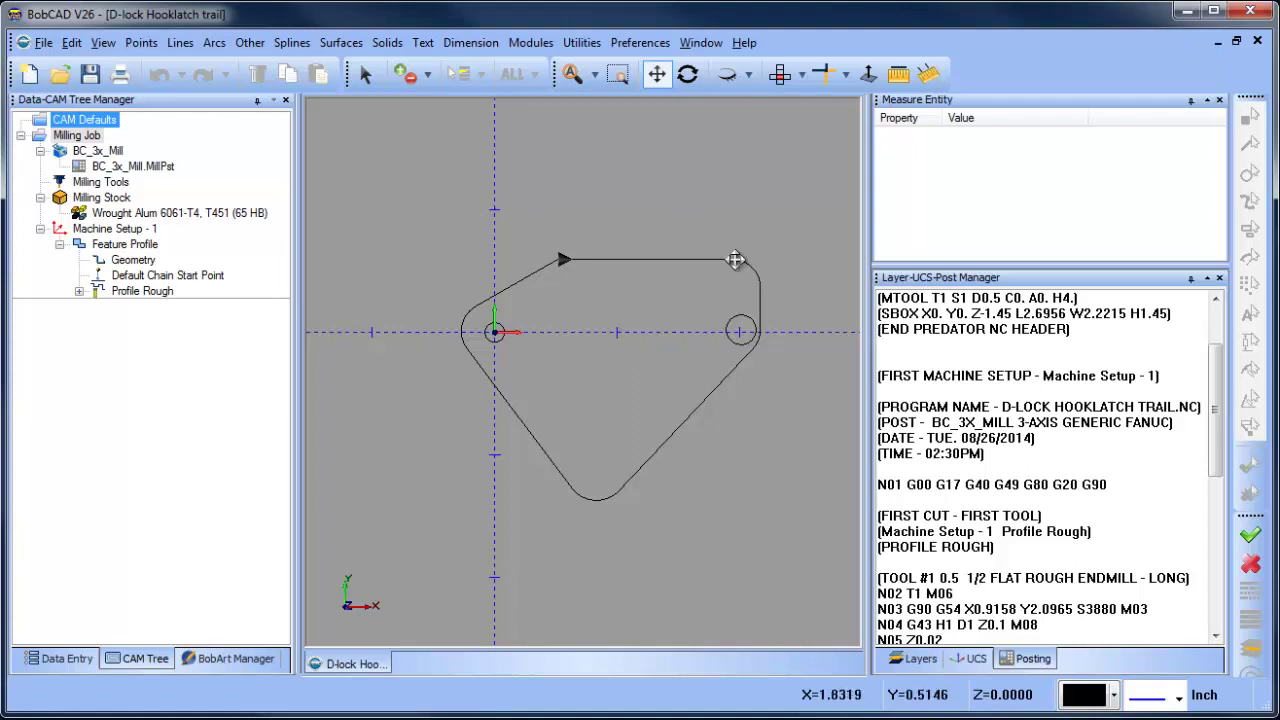
pyautogui.click(1049, 441)
pyautogui.scroll(-3, 1060, 455)
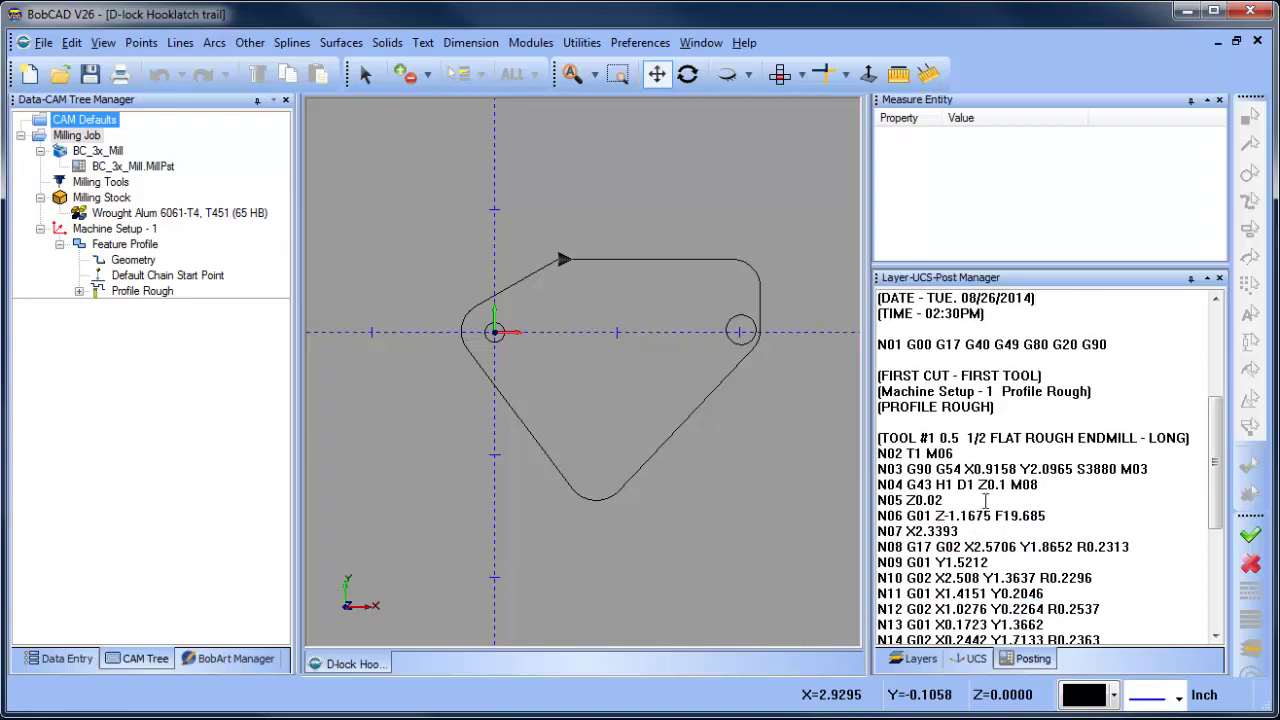
pyautogui.moveTo(966, 468); pyautogui.dragTo(1040, 468)
# Step: Open the CAM Defaults current settings and choose BC_3x_Mill as the machine make
pyautogui.rightClick(88, 120)
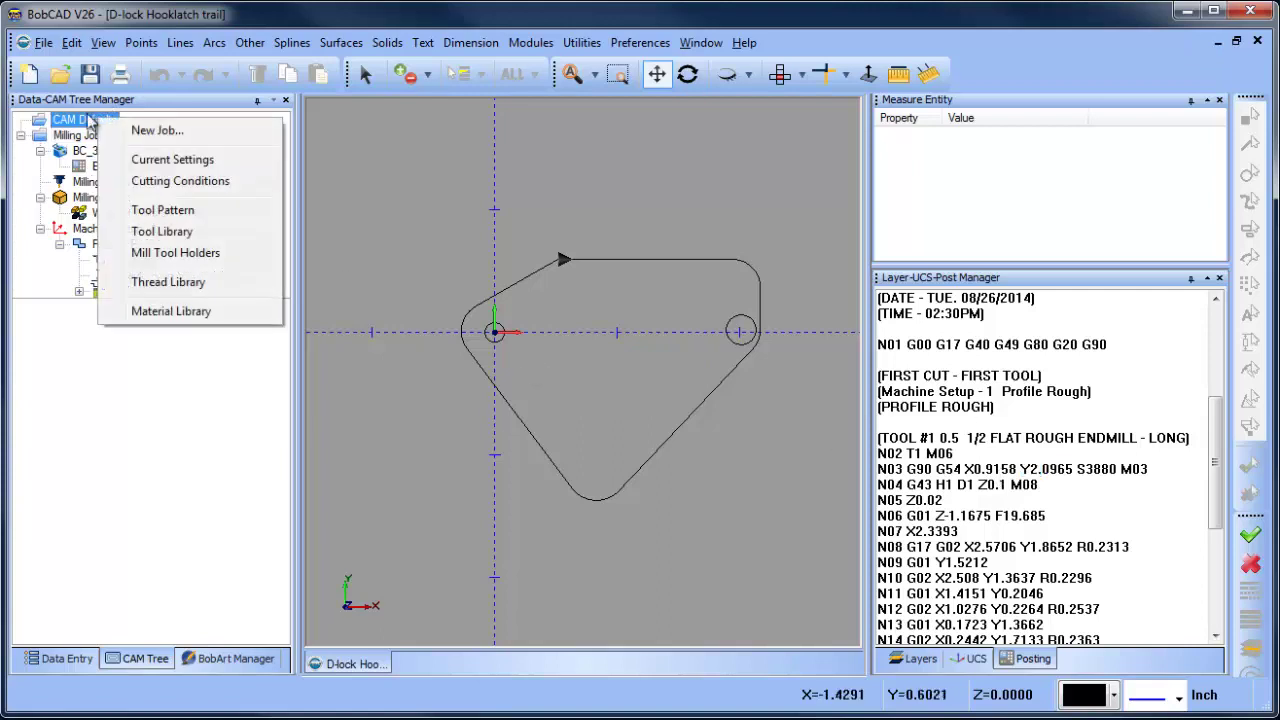
pyautogui.click(209, 162)
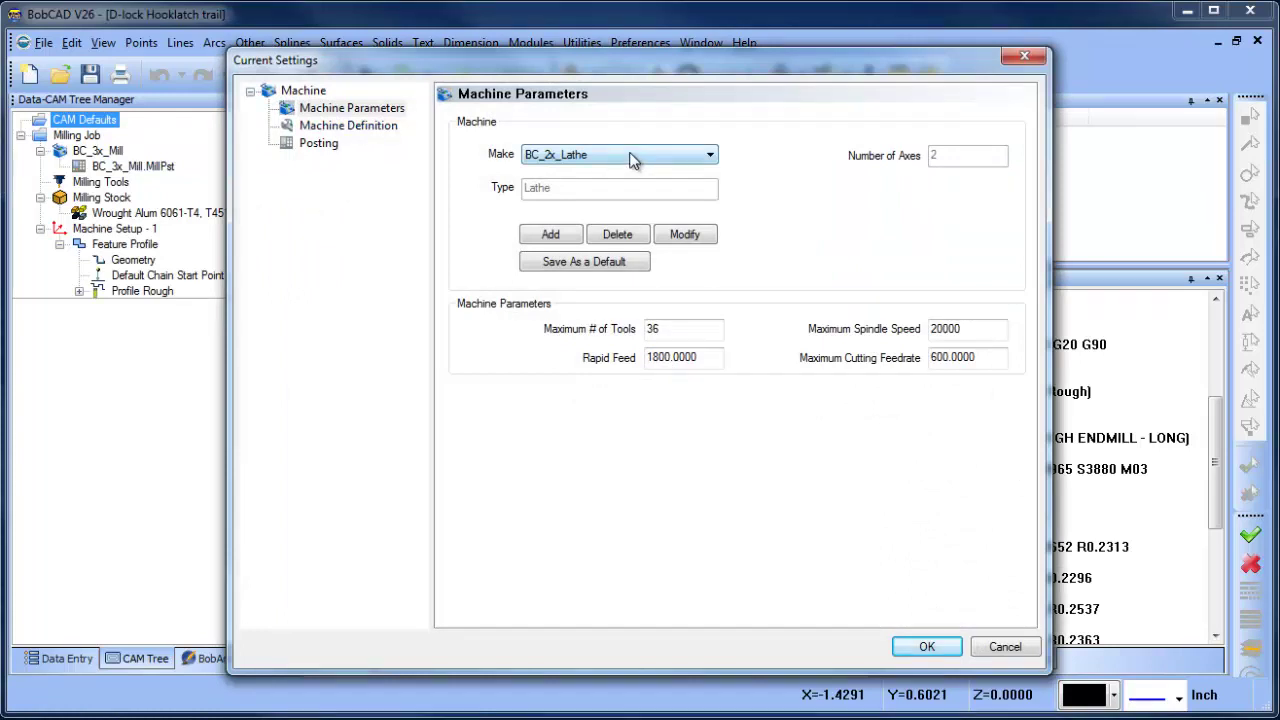
pyautogui.click(607, 155)
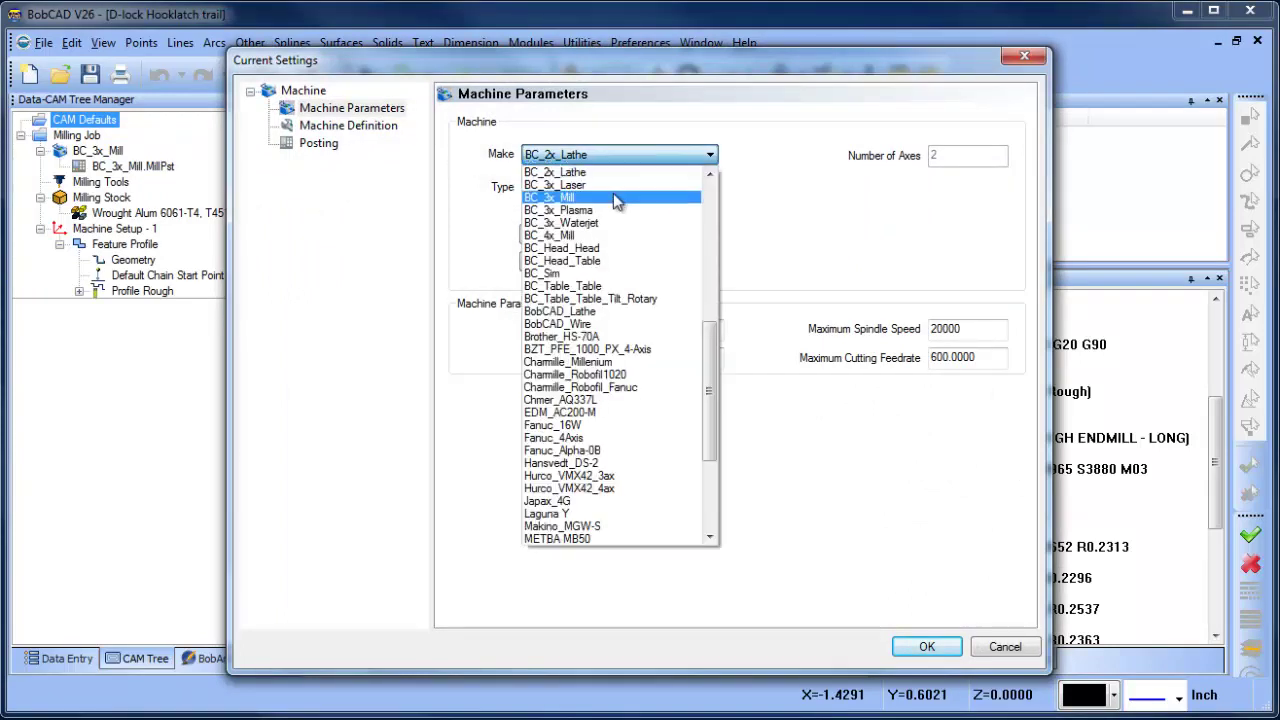
pyautogui.click(613, 196)
# Step: Change the Y axis direction from -1 to 1 in the machine definition
pyautogui.click(362, 126)
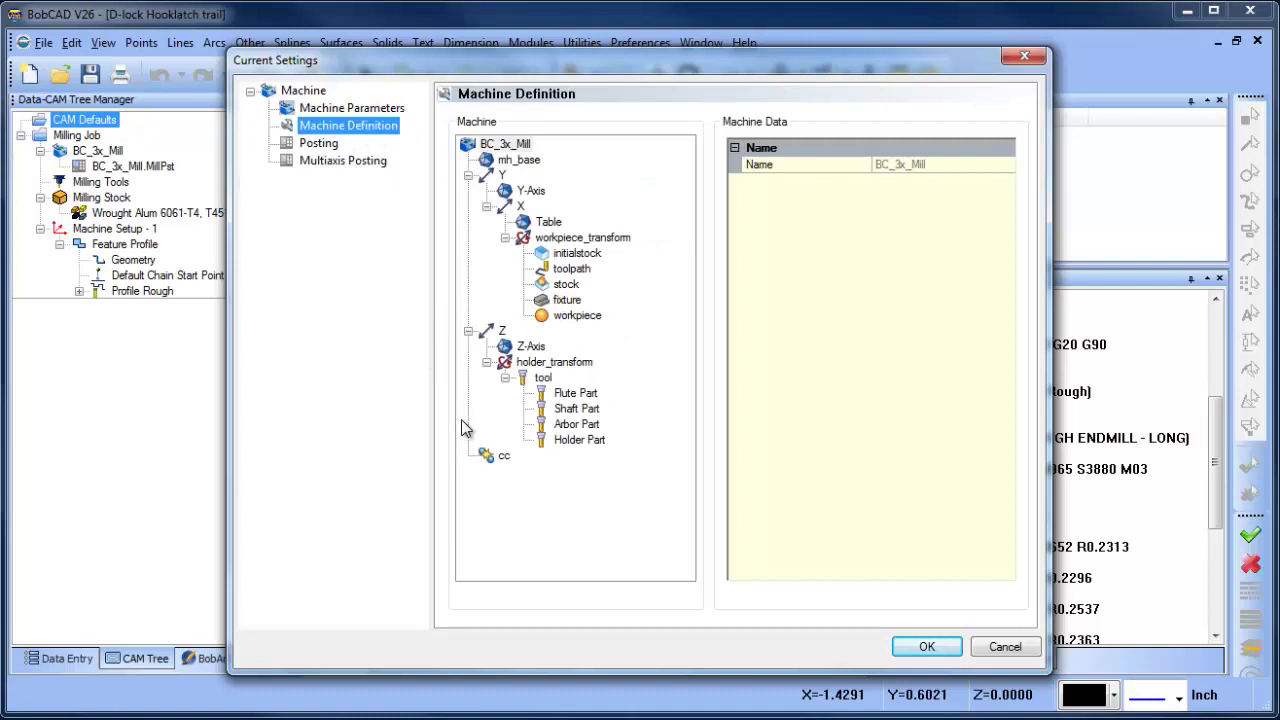
pyautogui.click(530, 192)
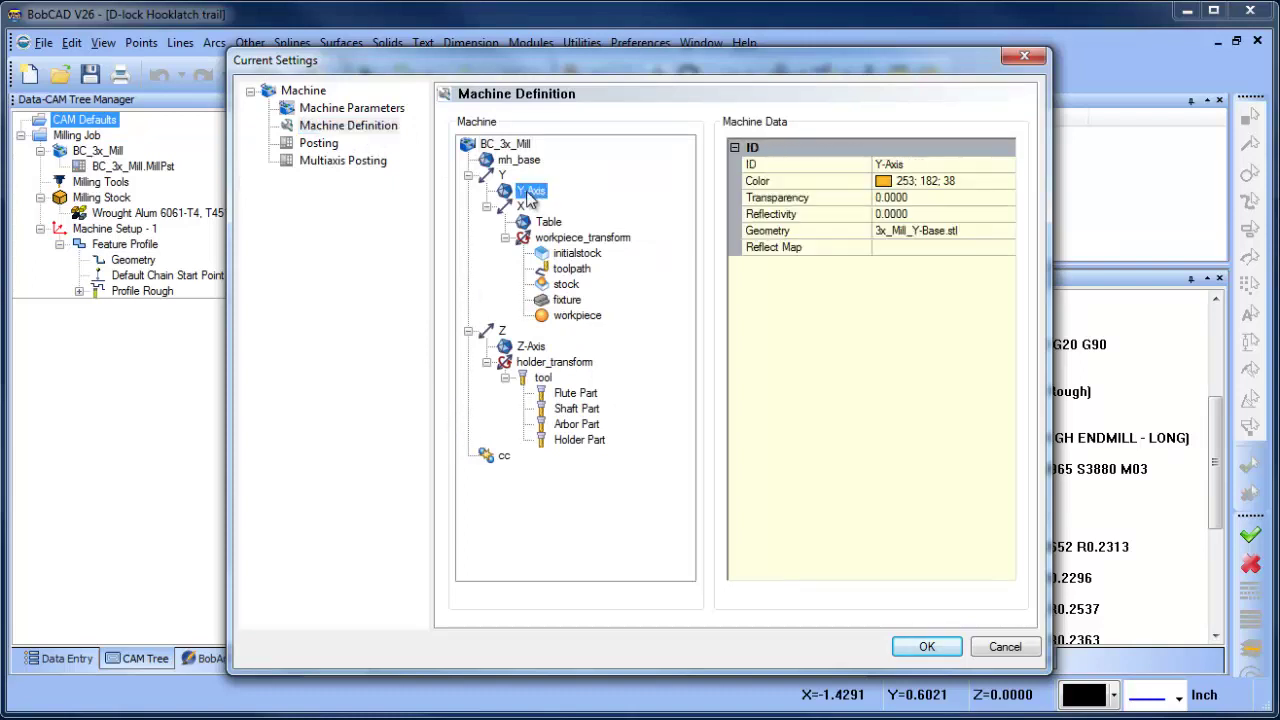
pyautogui.click(503, 177)
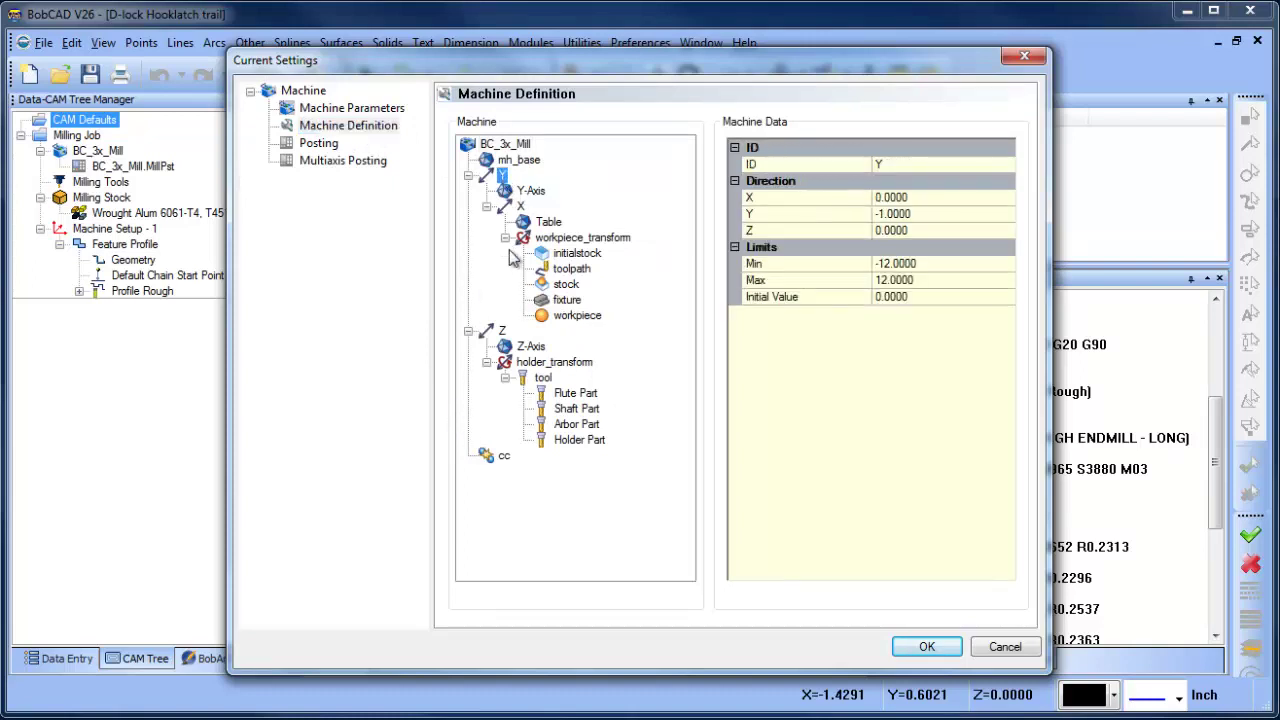
pyautogui.click(520, 206)
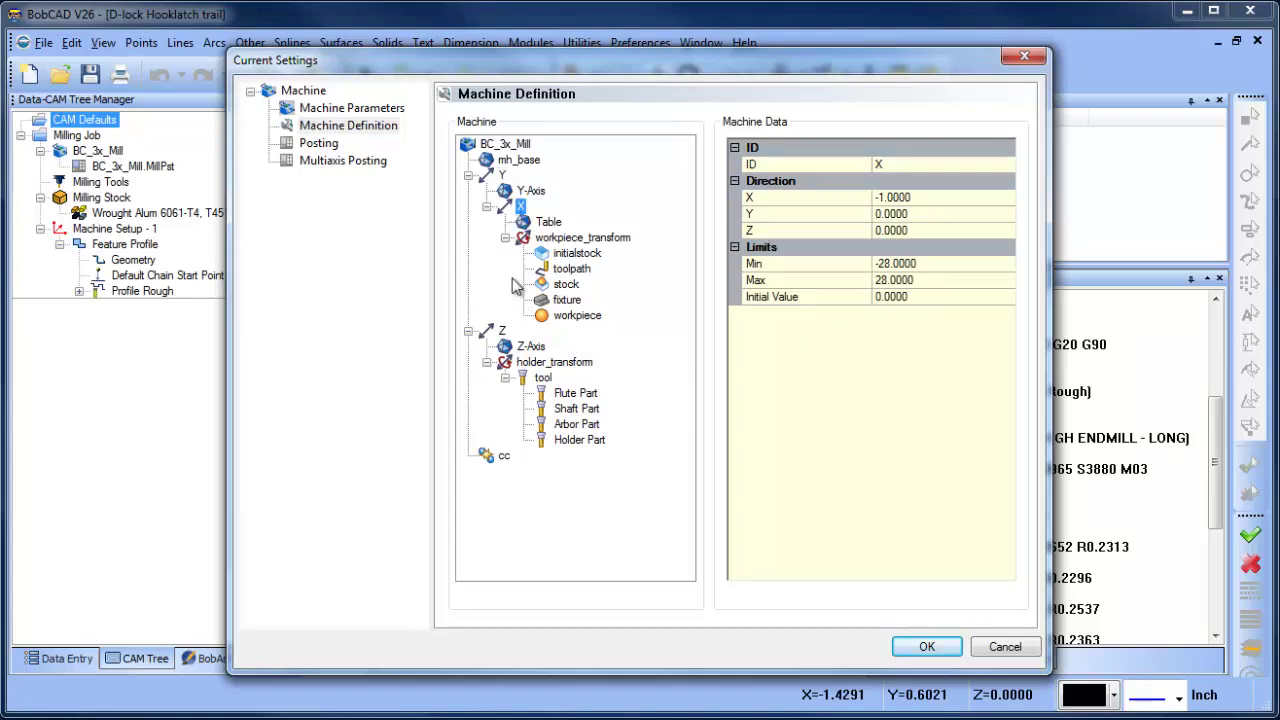
pyautogui.click(502, 176)
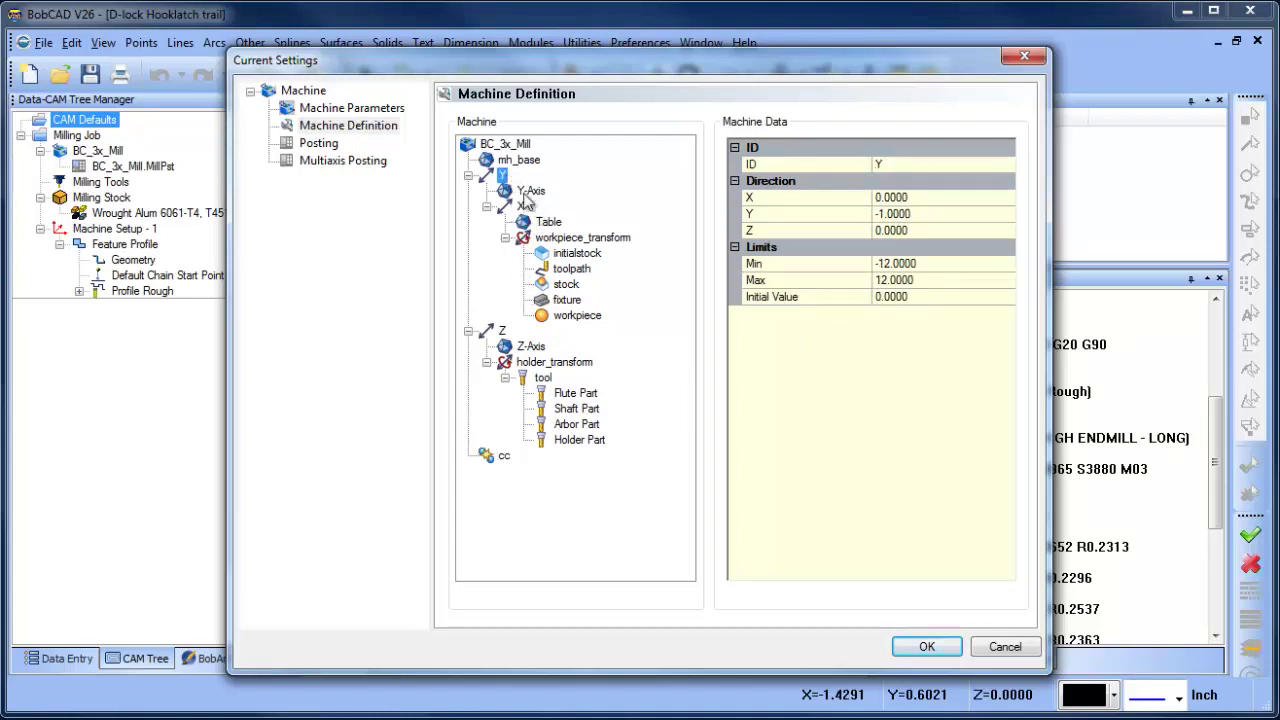
pyautogui.click(927, 214)
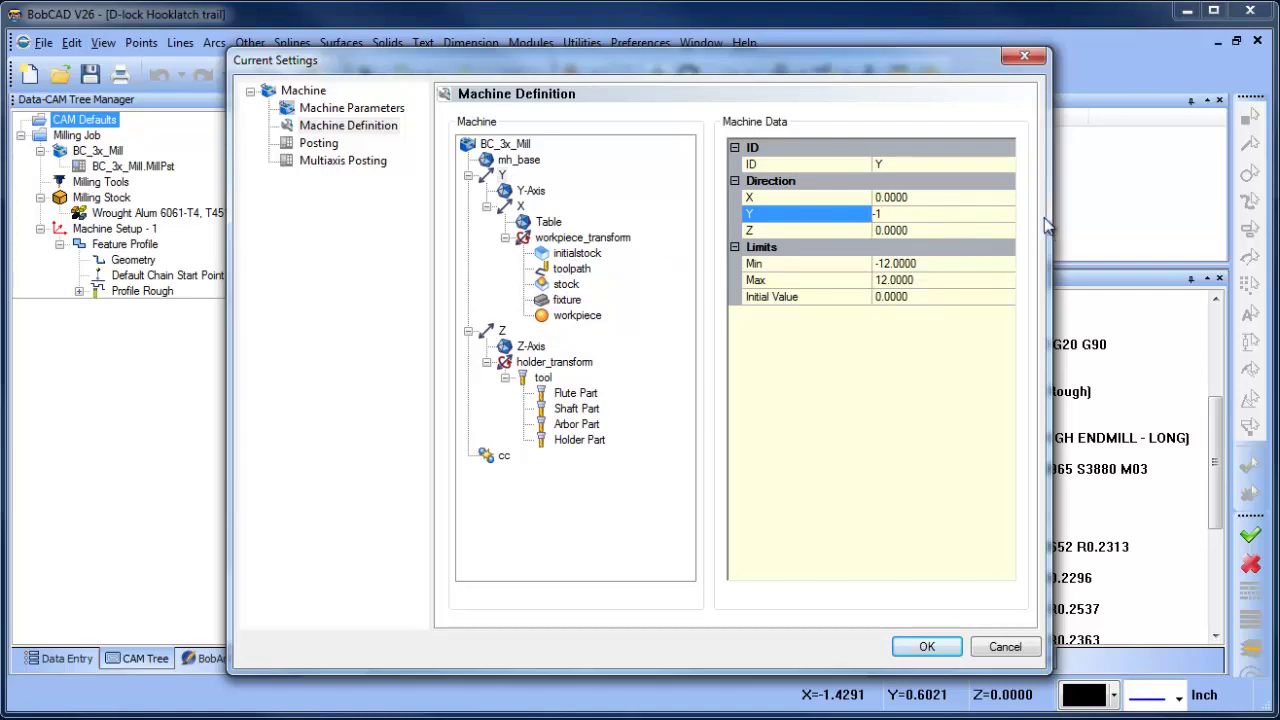
pyautogui.press('BackSpace')
pyautogui.press('BackSpace')
pyautogui.write('1')
# Step: Change the X axis direction to 1 and apply the machine settings
pyautogui.click(521, 206)
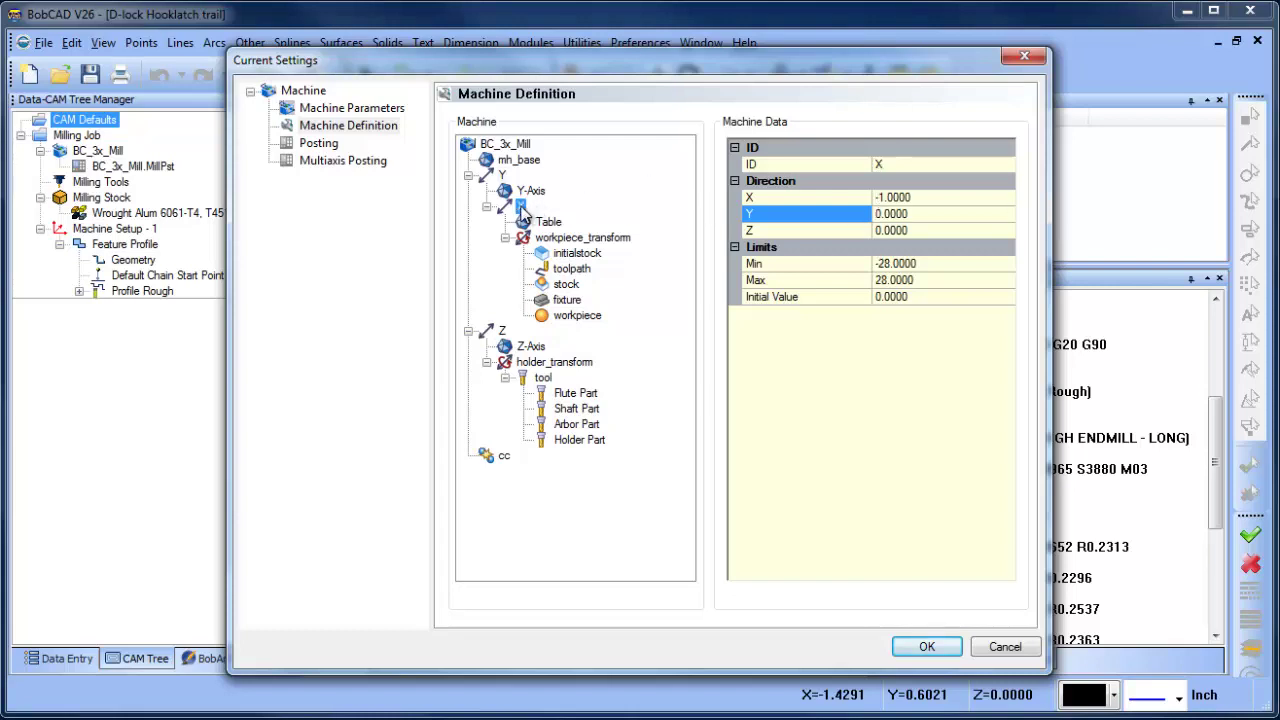
pyautogui.click(800, 197)
pyautogui.click(926, 197)
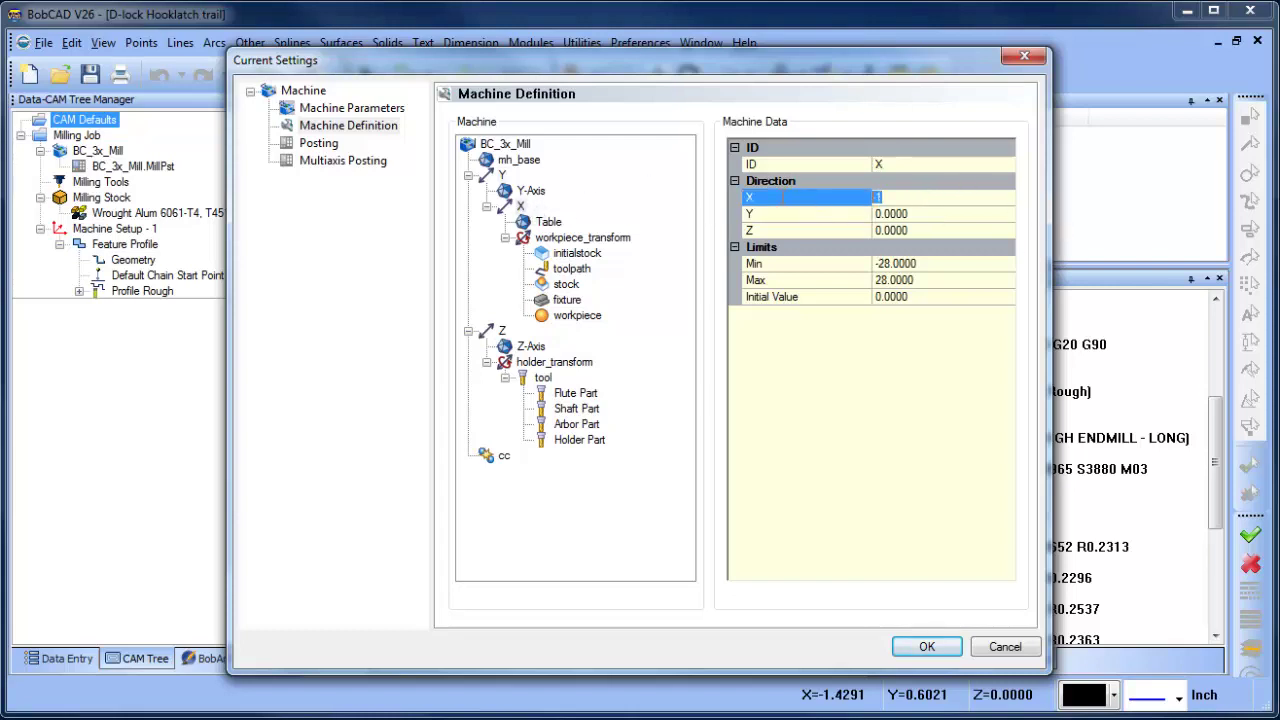
pyautogui.write('1')
pyautogui.click(927, 647)
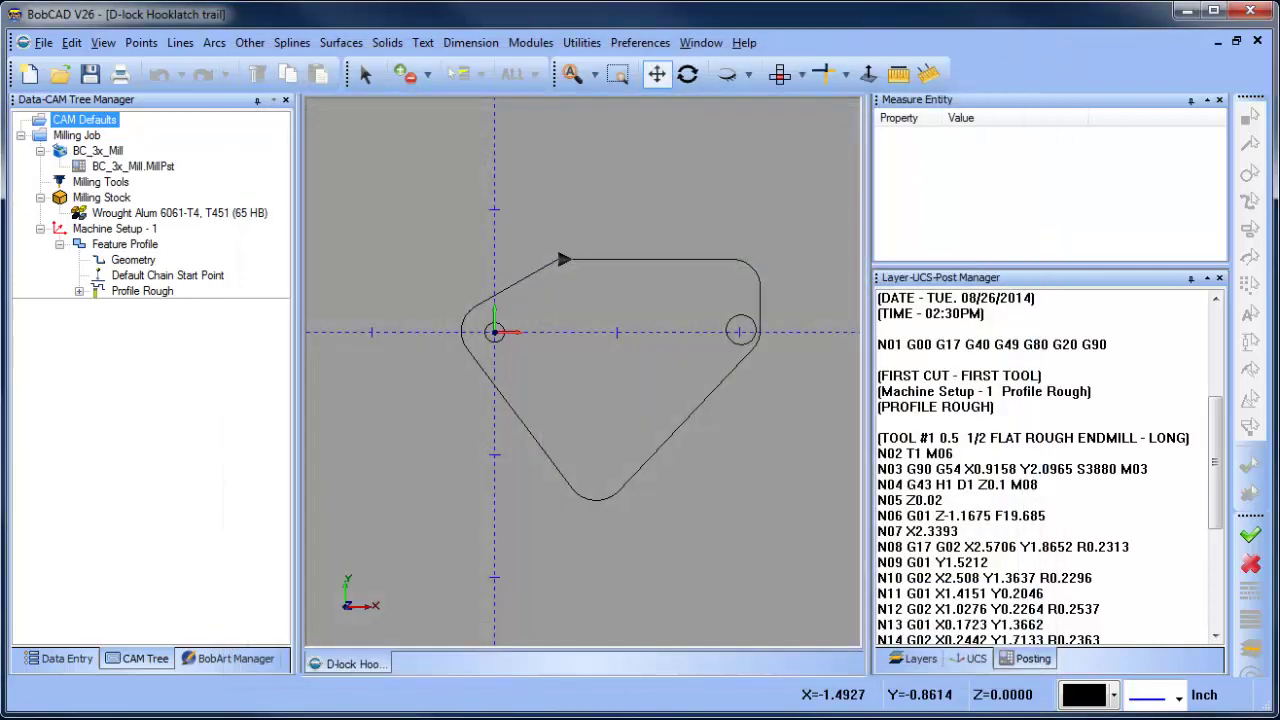
pyautogui.click(80, 135)
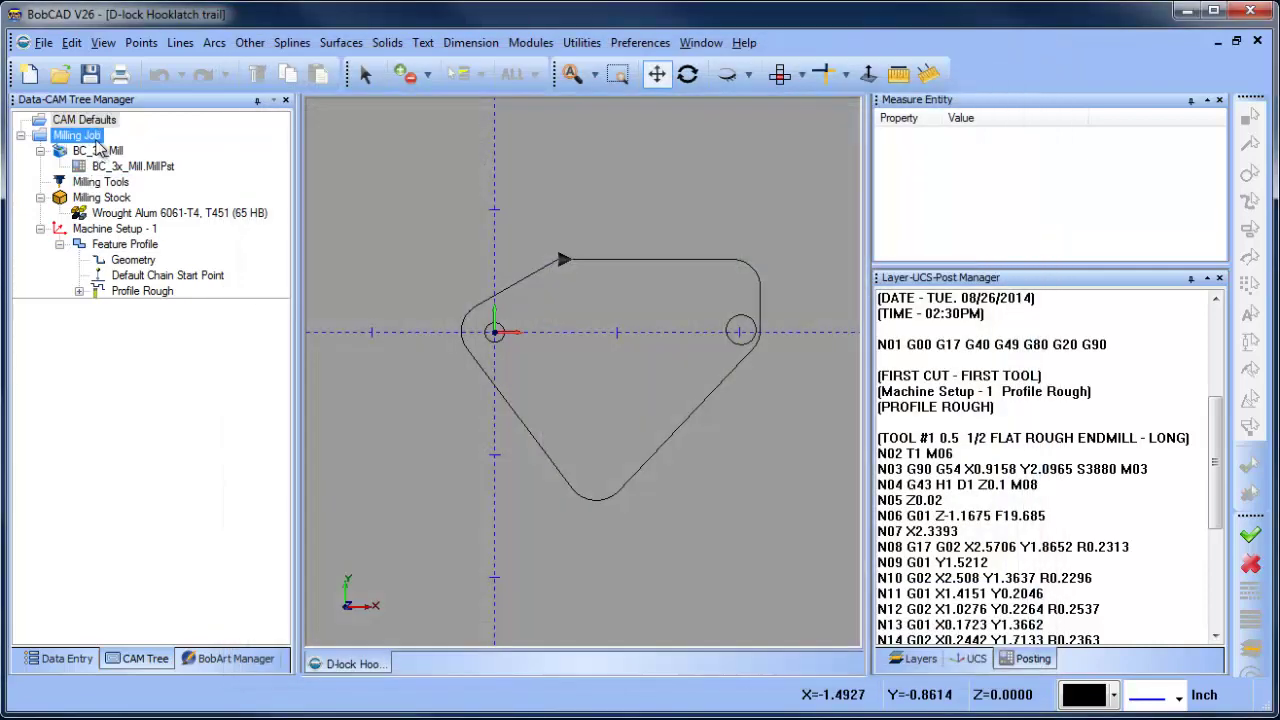
pyautogui.rightClick(92, 138)
pyautogui.click(168, 201)
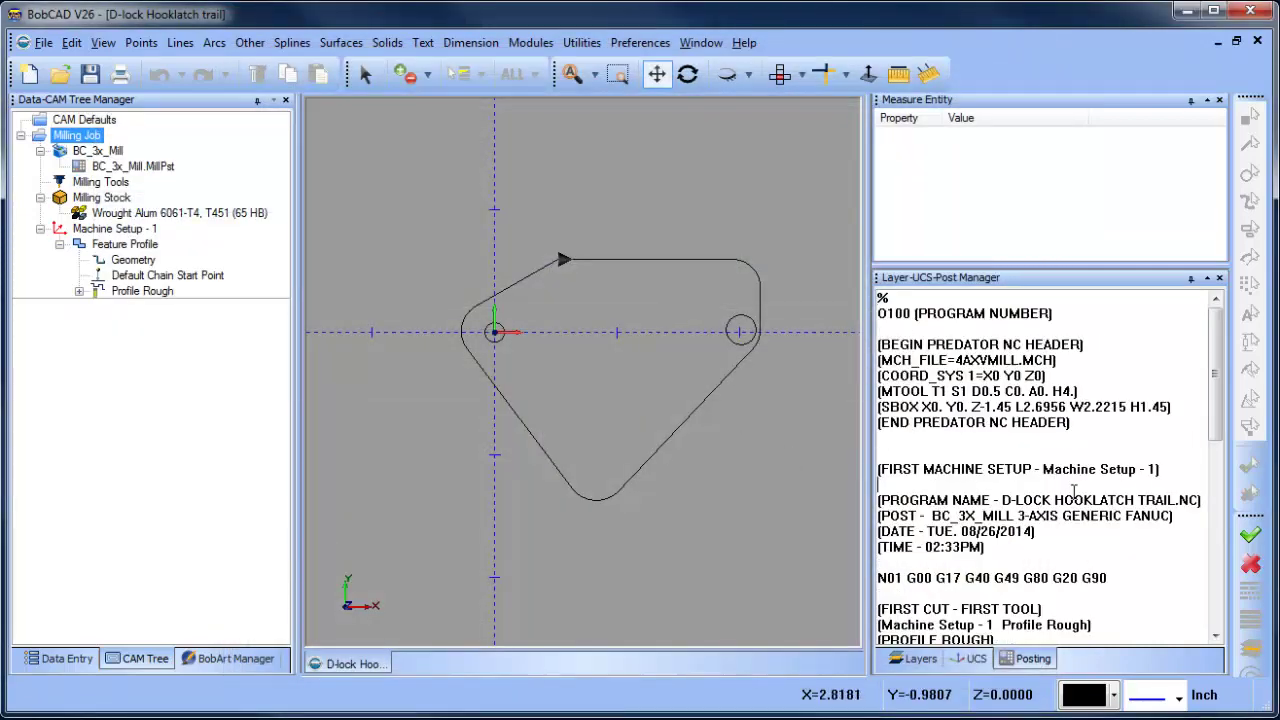
pyautogui.scroll(-3, 1073, 483)
pyautogui.scroll(-3, 1073, 483)
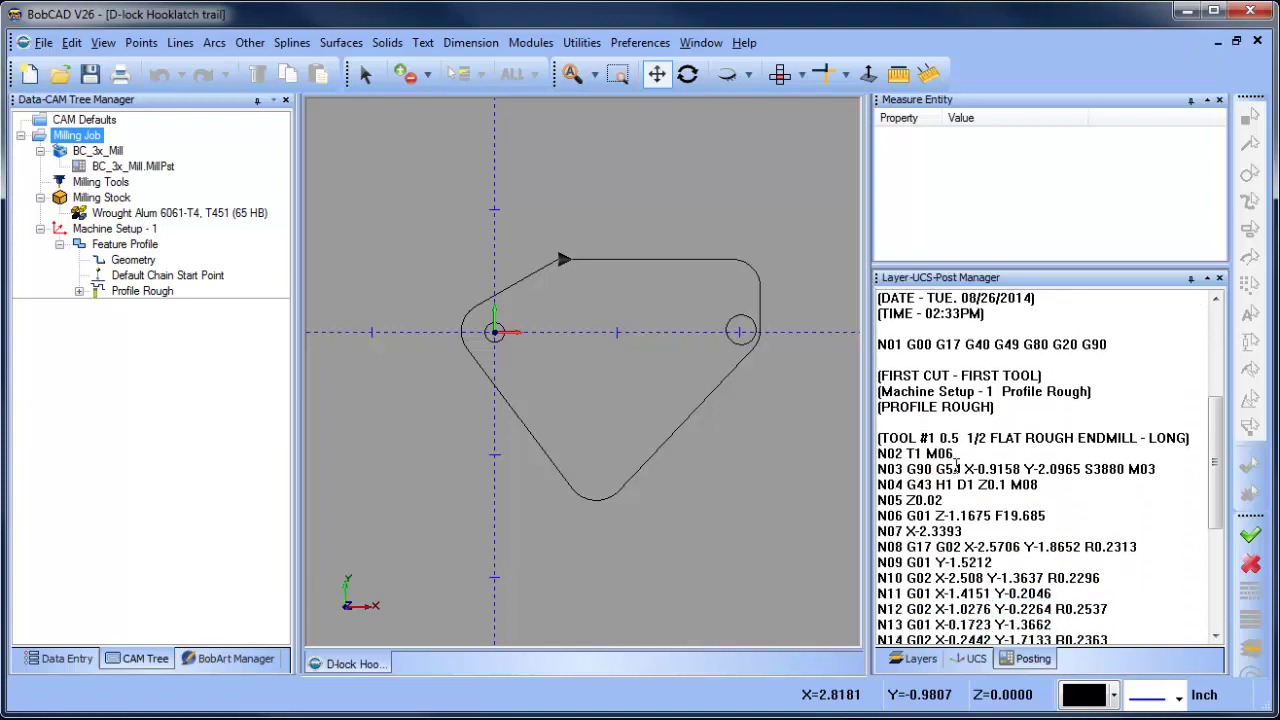
pyautogui.click(964, 468)
pyautogui.moveTo(964, 468); pyautogui.dragTo(1066, 468)
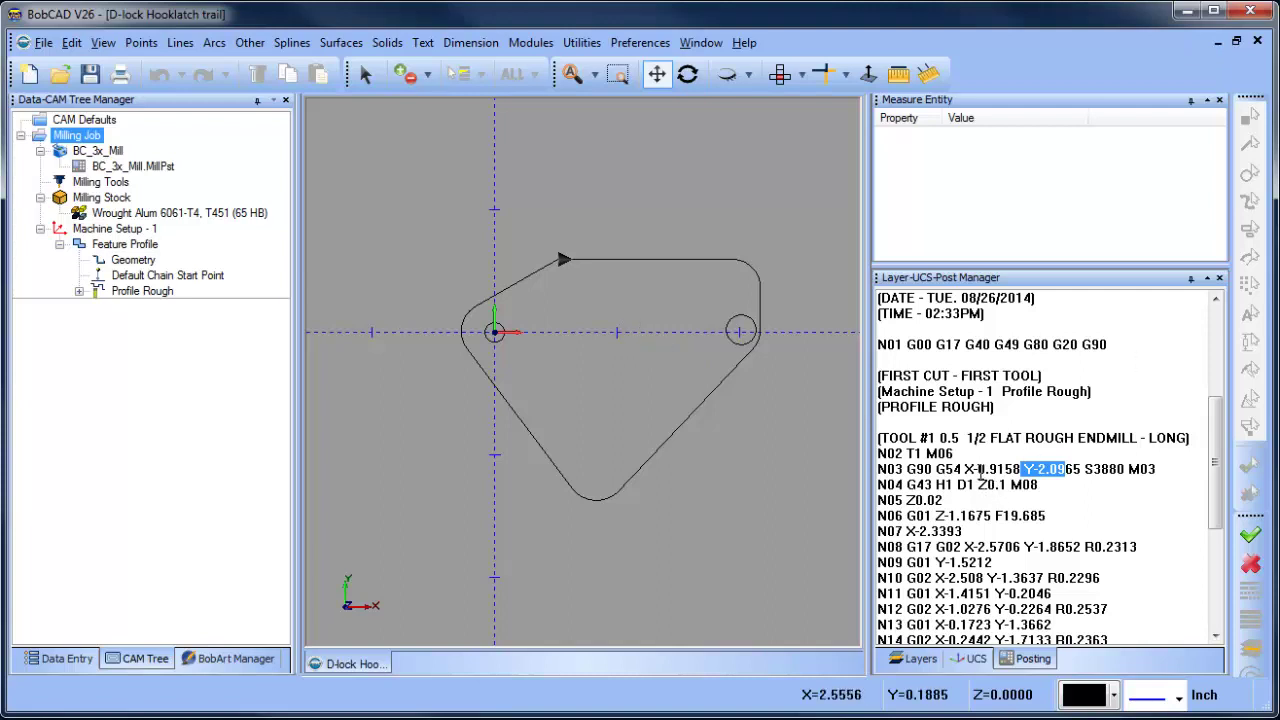
pyautogui.click(980, 470)
pyautogui.click(1046, 468)
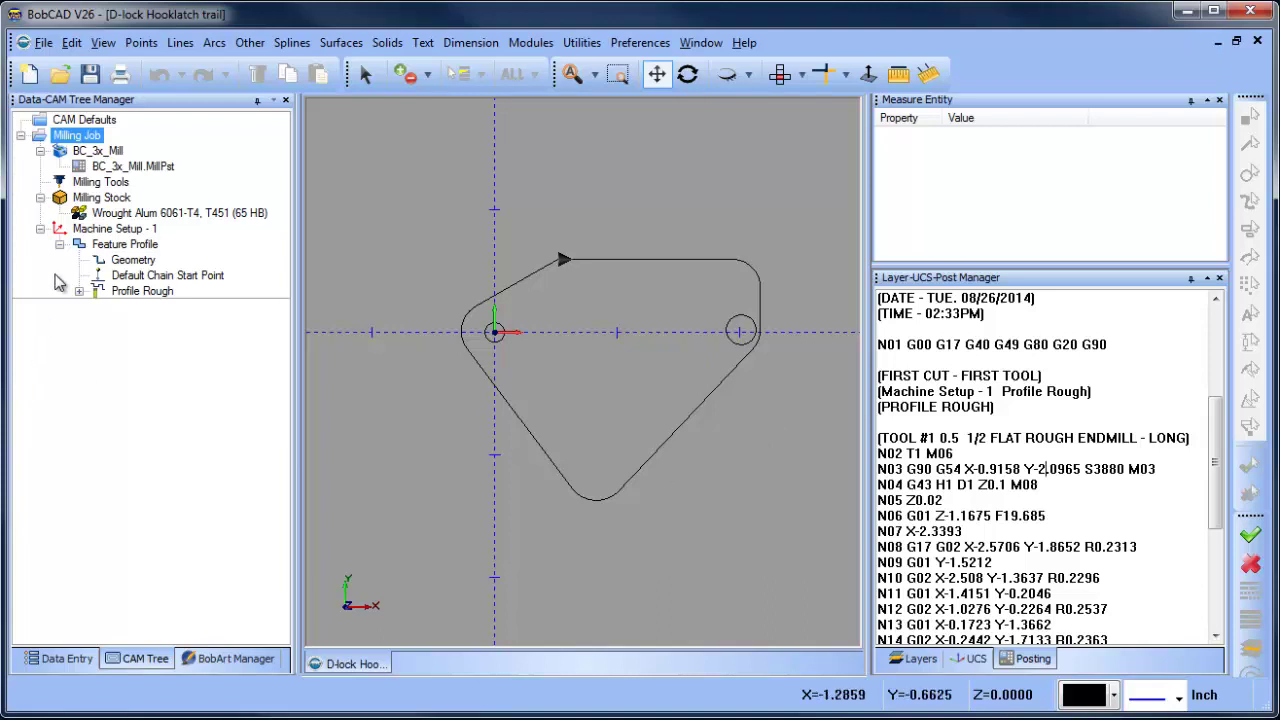
# Step: Open the CAM Defaults current settings and make BC_3x_Mill the default machine
pyautogui.click(101, 151)
pyautogui.click(86, 137)
pyautogui.rightClick(88, 138)
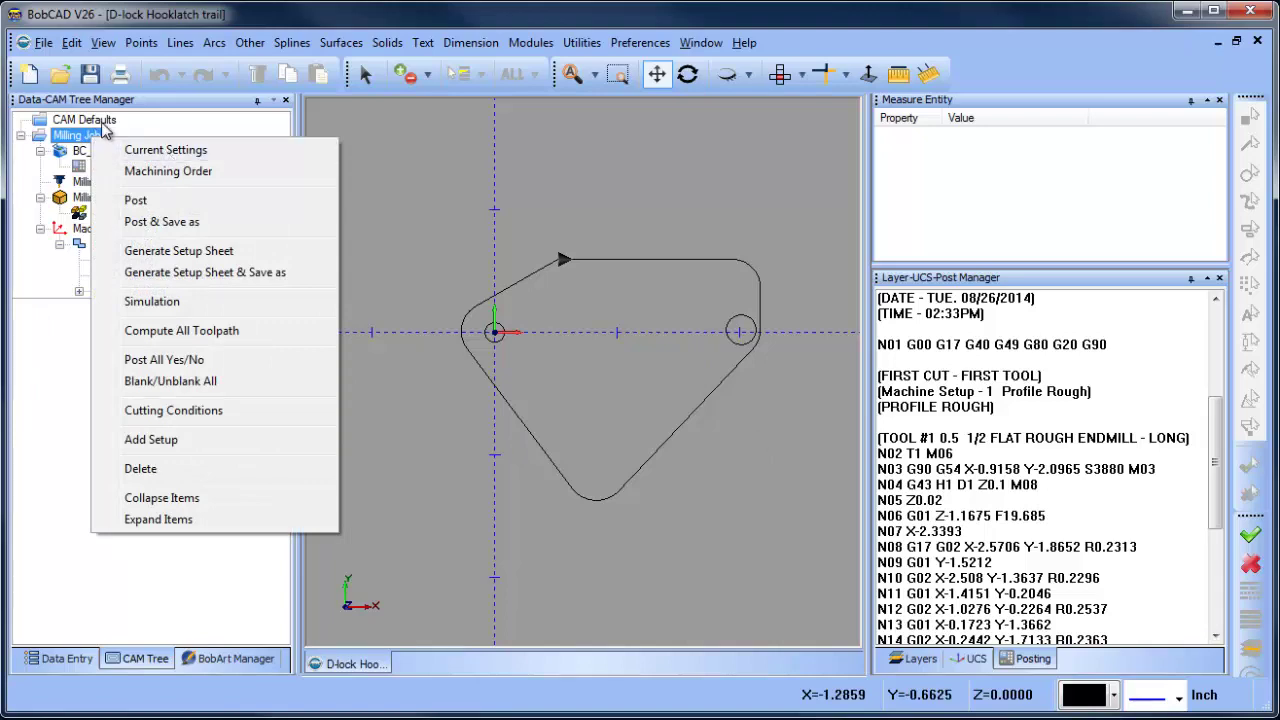
pyautogui.click(101, 121)
pyautogui.rightClick(101, 121)
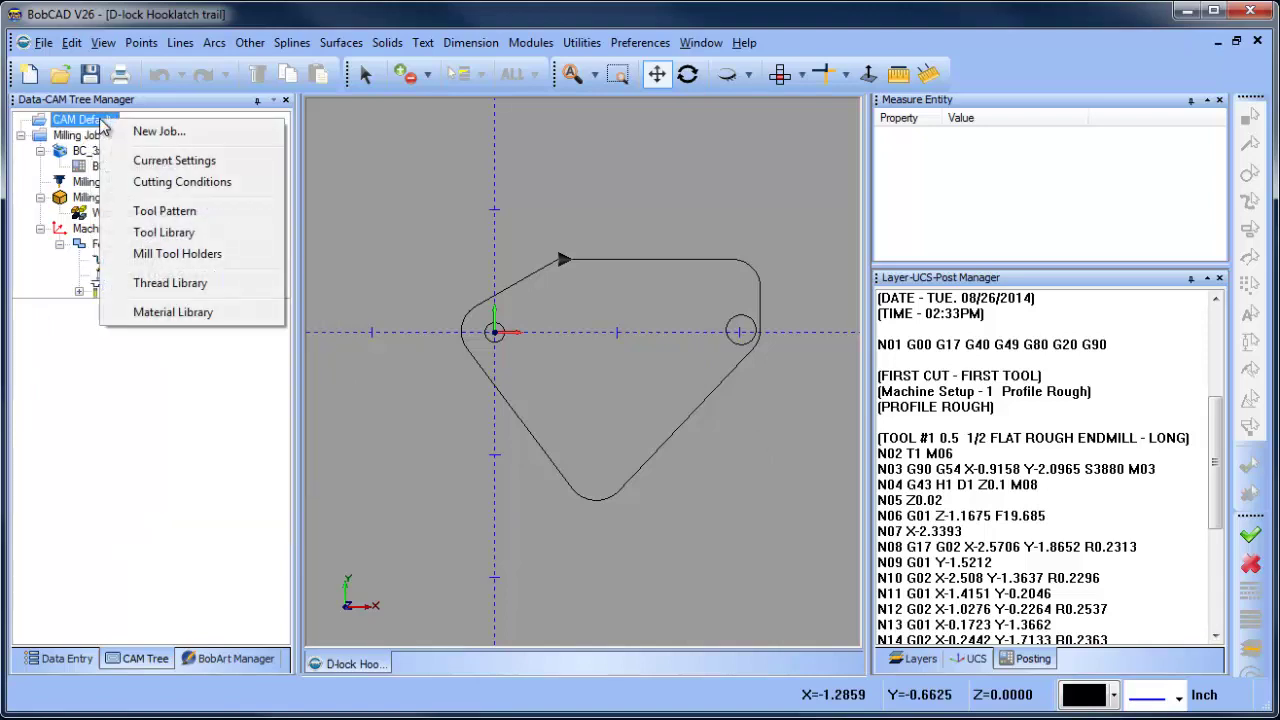
pyautogui.click(236, 162)
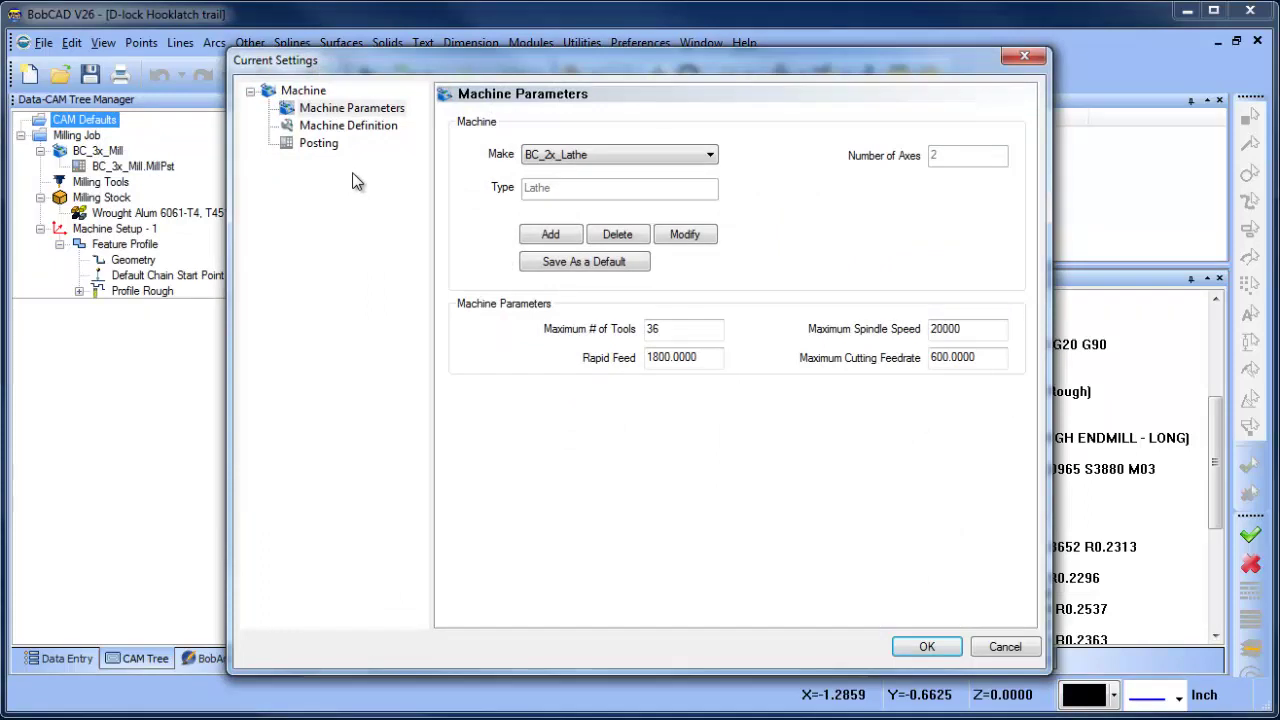
pyautogui.click(330, 125)
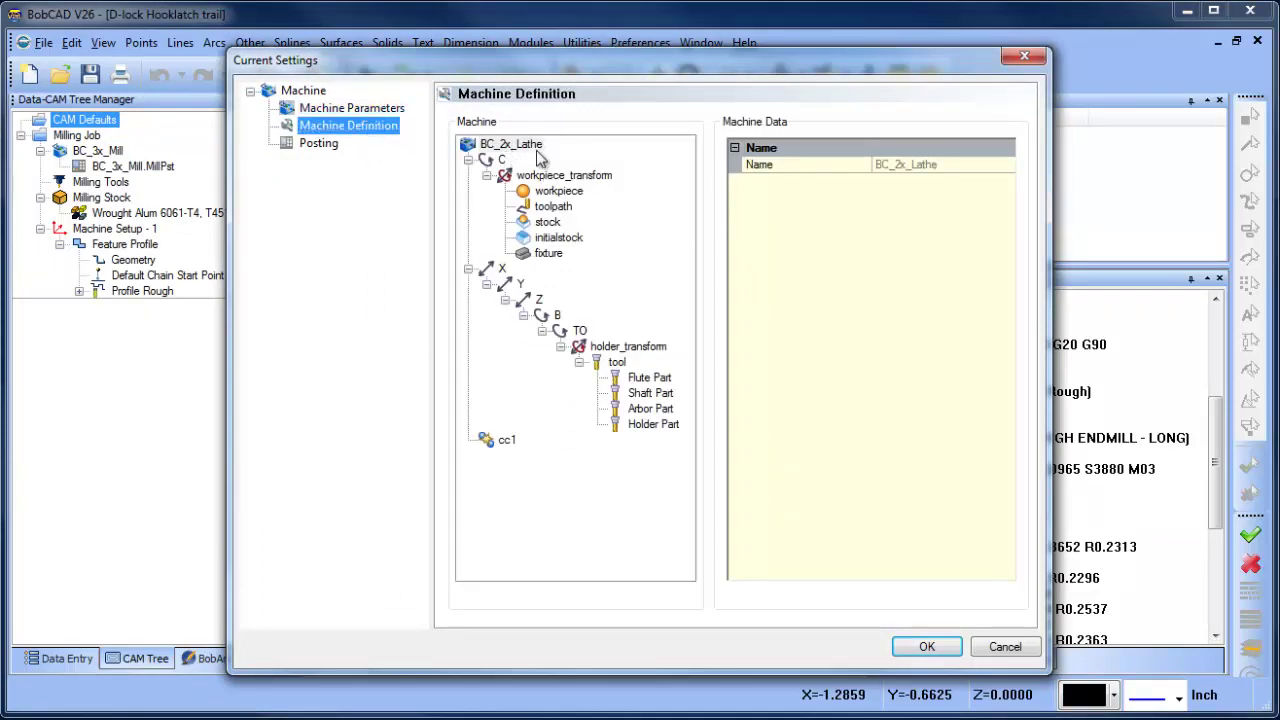
pyautogui.click(384, 111)
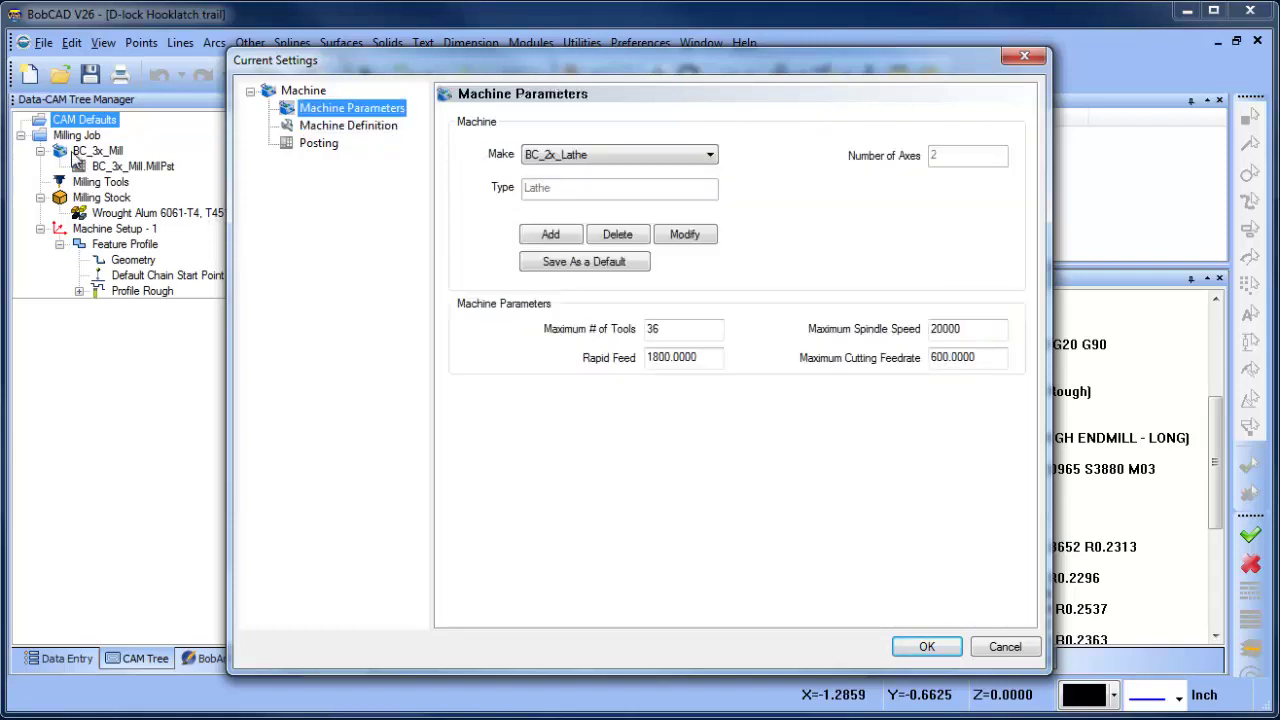
pyautogui.click(615, 155)
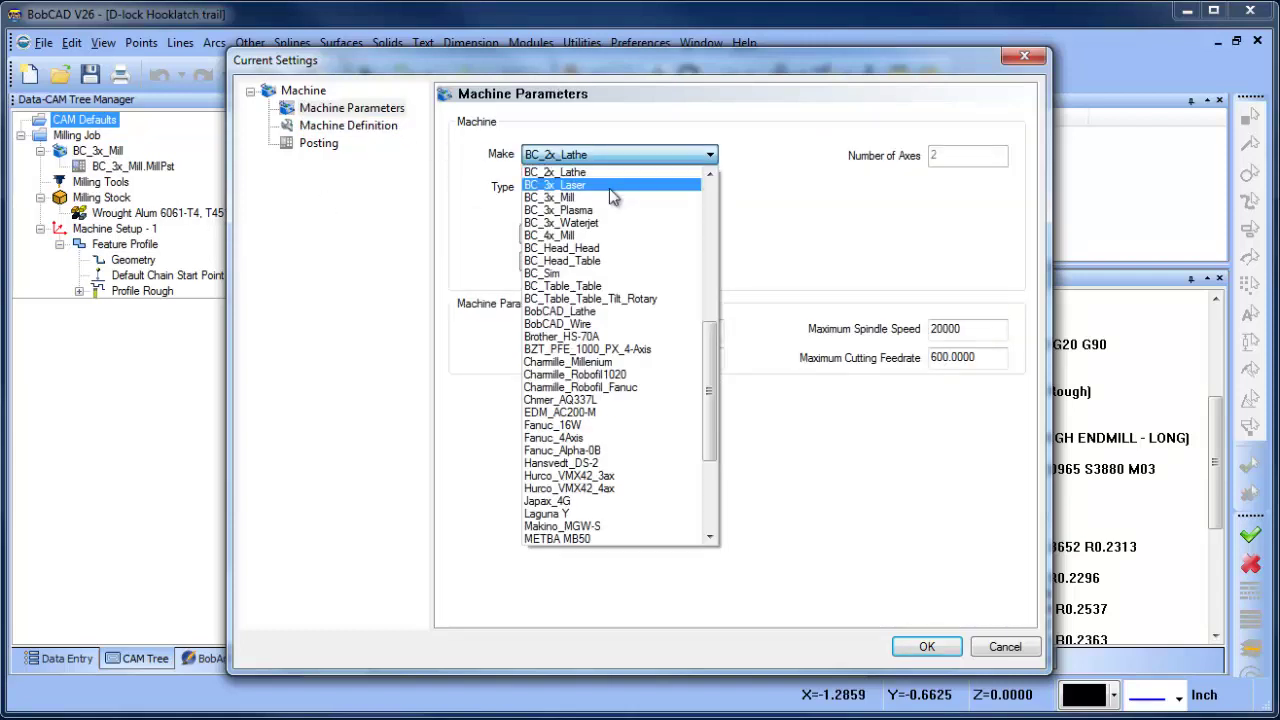
pyautogui.click(610, 195)
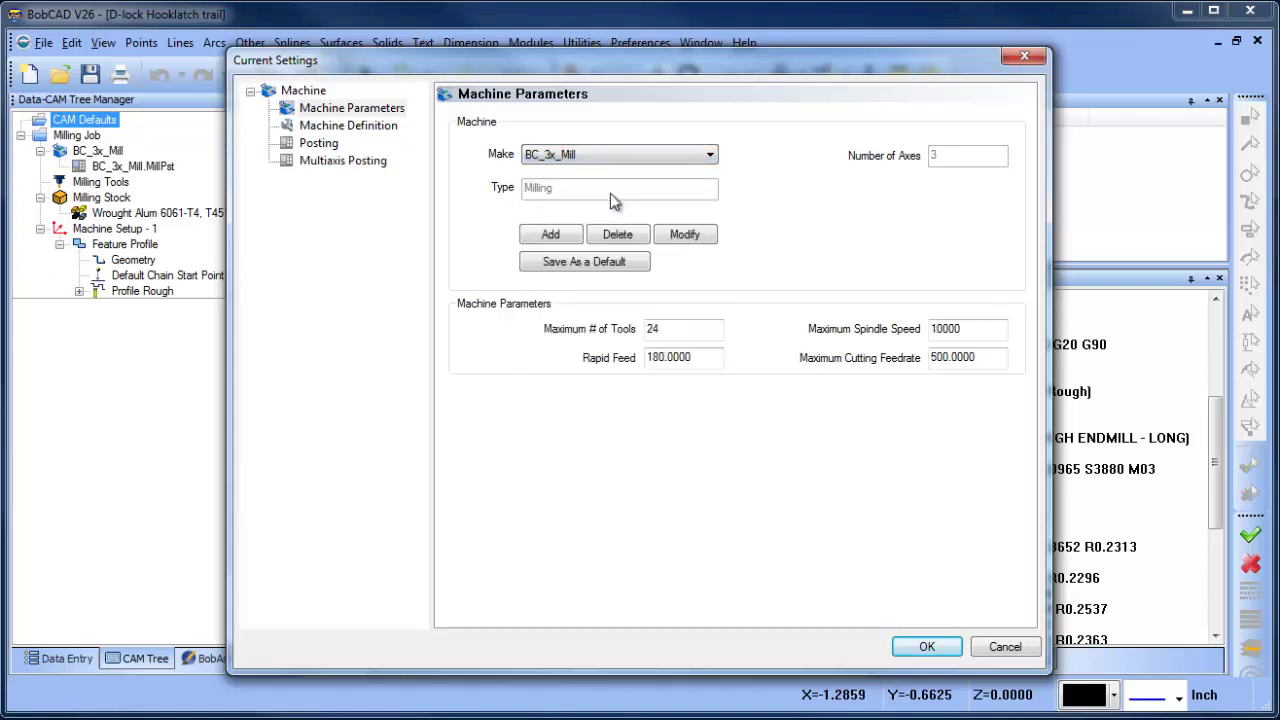
# Step: Set the BC_3x_Mill Y and X axis directions back to -1 and confirm
pyautogui.click(362, 127)
pyautogui.click(502, 176)
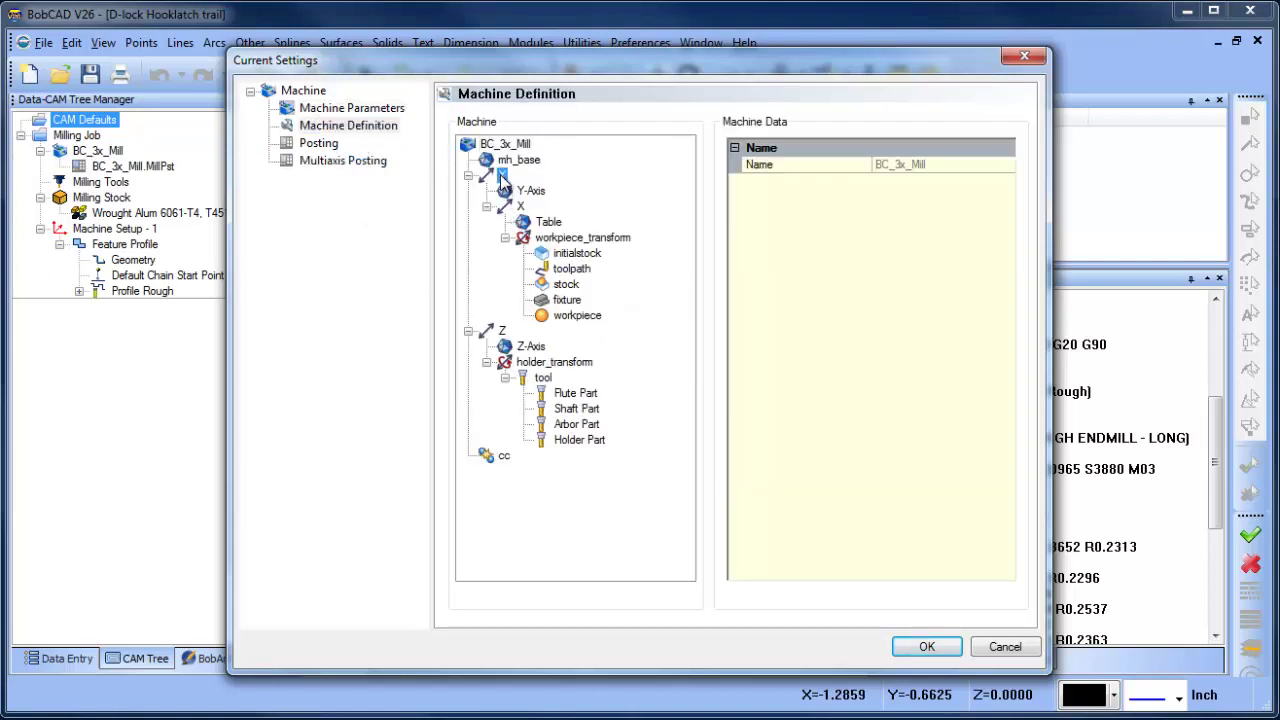
pyautogui.click(922, 214)
pyautogui.click(922, 214)
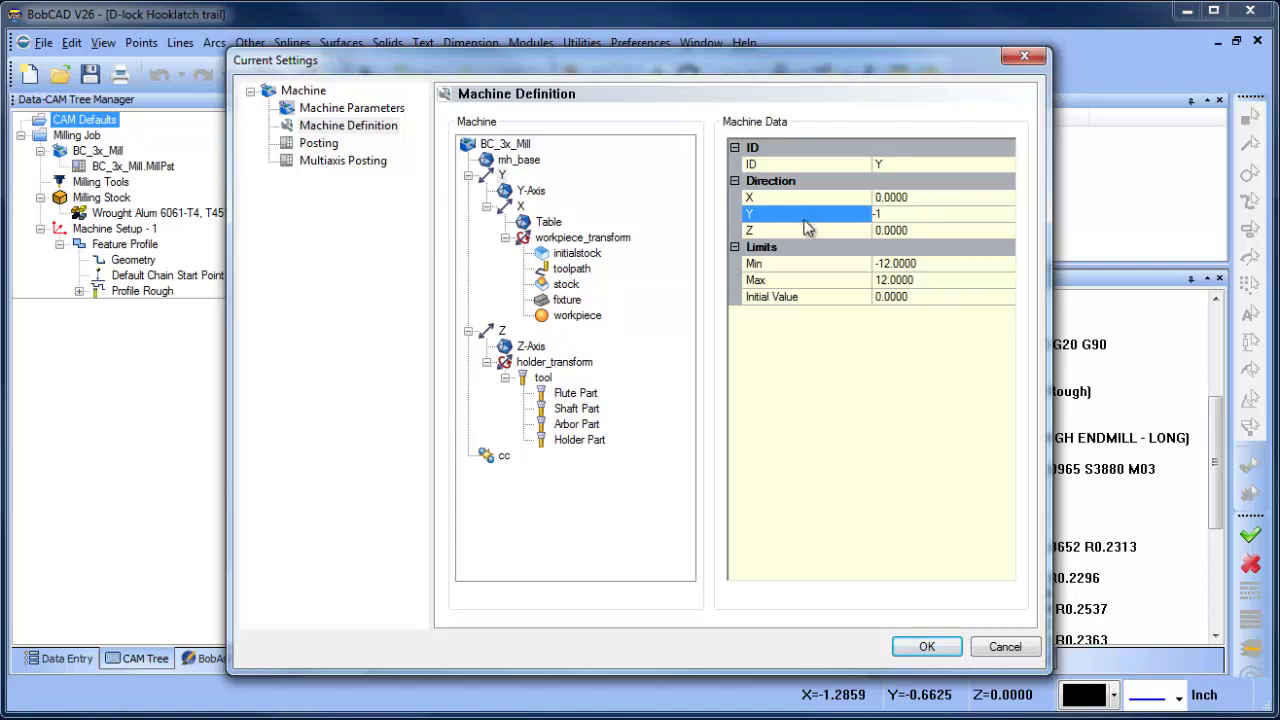
pyautogui.click(522, 207)
pyautogui.click(928, 198)
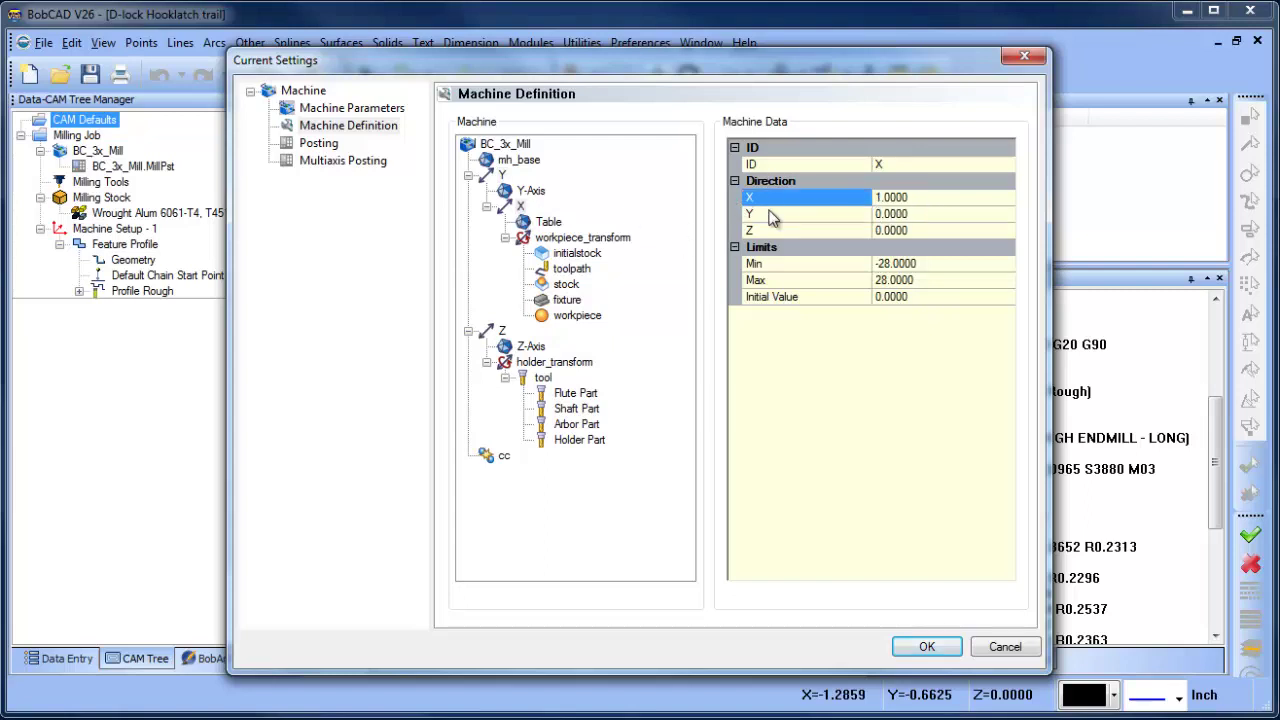
pyautogui.click(913, 200)
pyautogui.press('BackSpace')
pyautogui.write('0')
pyautogui.click(927, 647)
# Step: Re-post the Milling Job and check line N03 reads X0.9158 Y2.0965
pyautogui.click(86, 137)
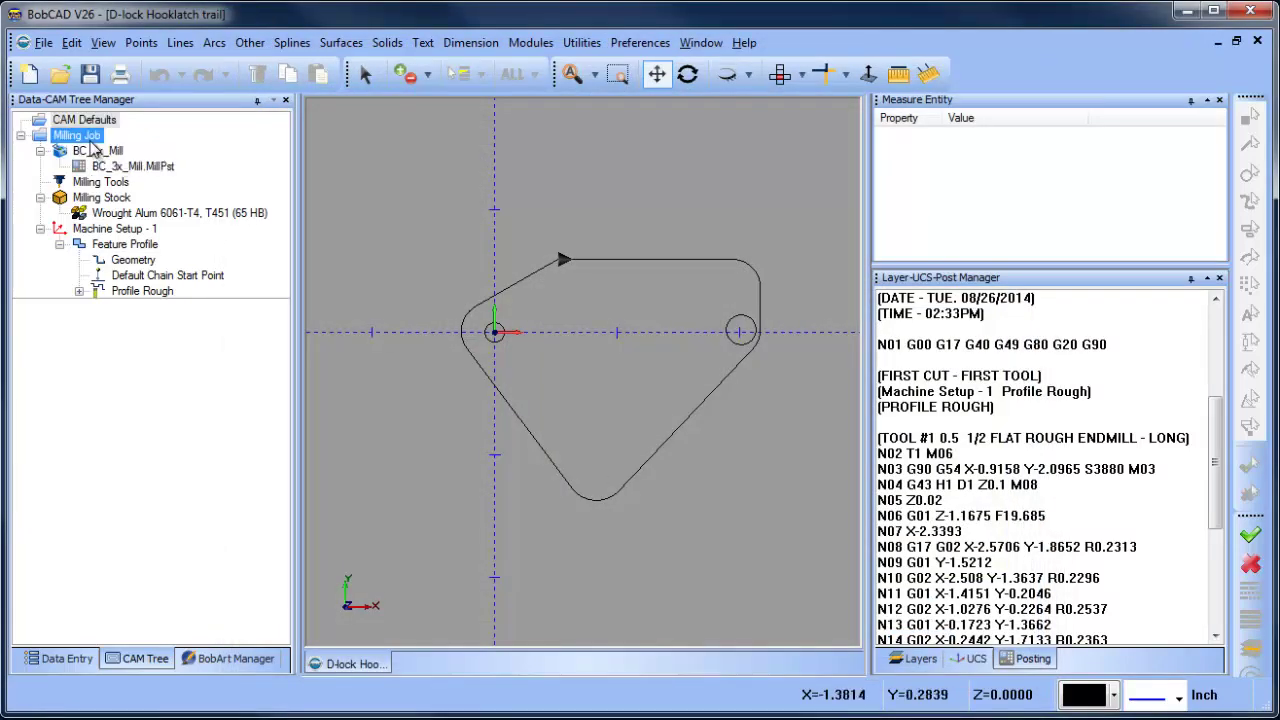
pyautogui.rightClick(89, 137)
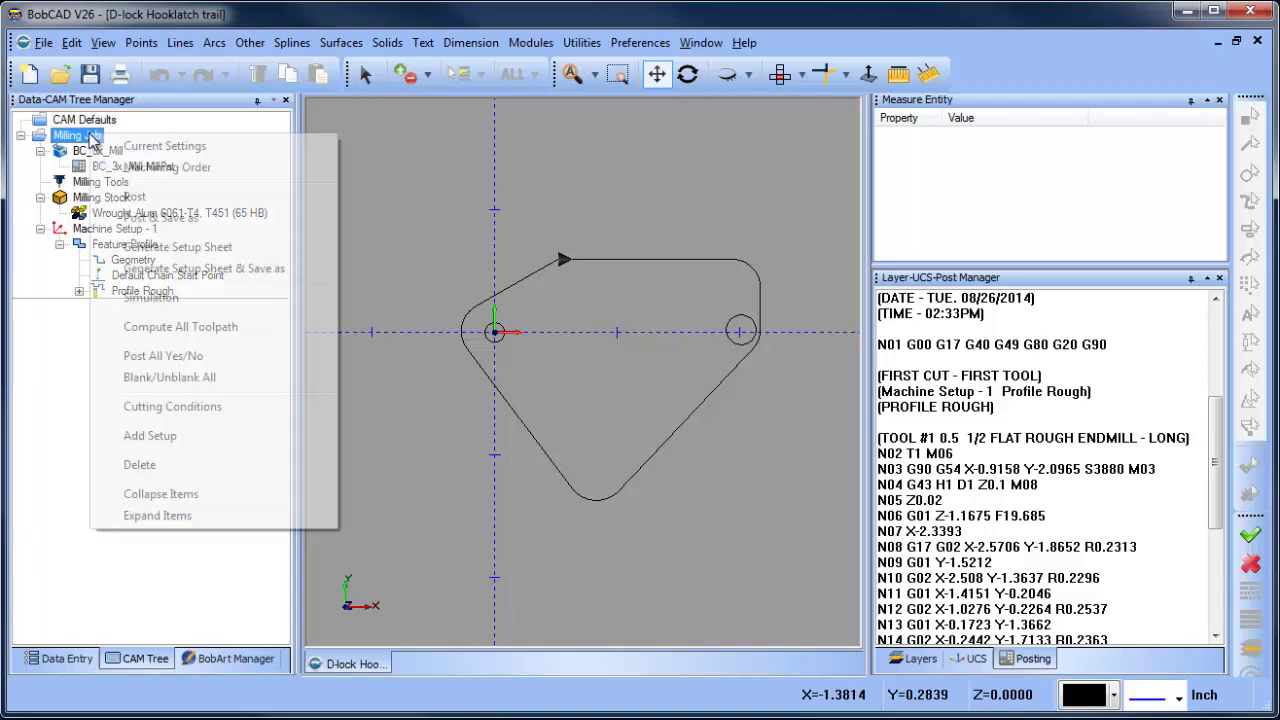
pyautogui.click(134, 197)
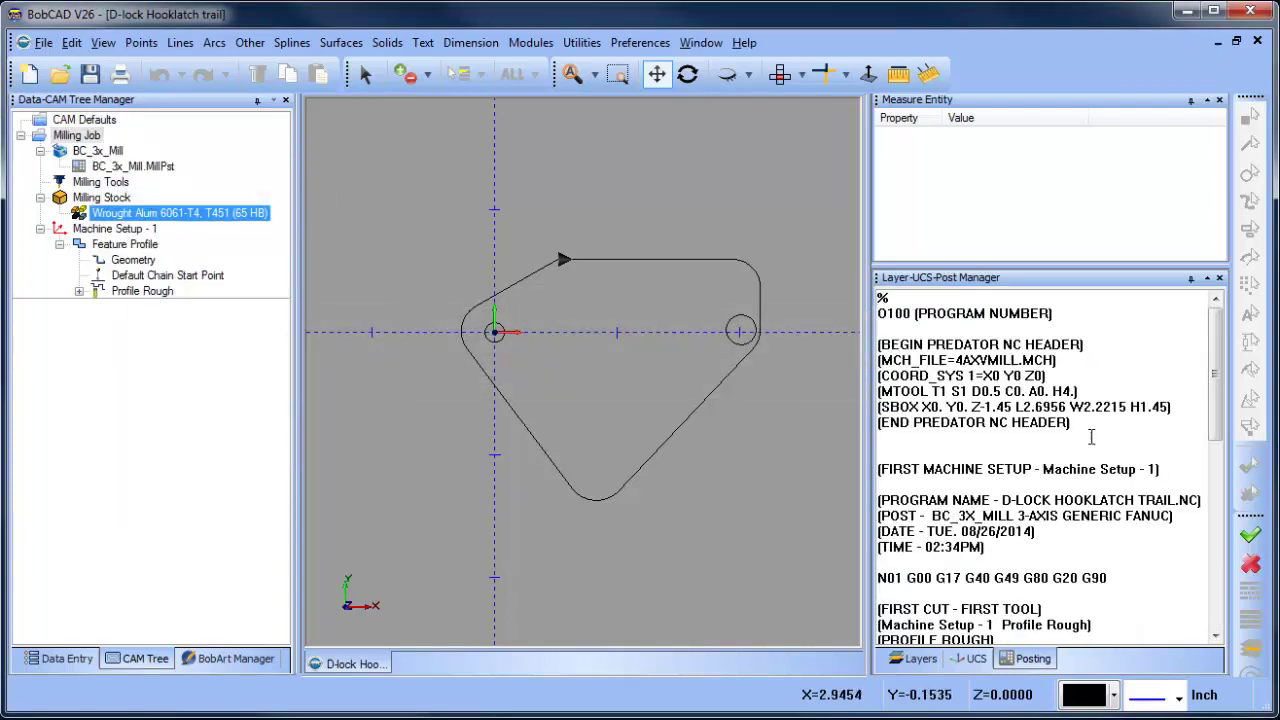
pyautogui.scroll(-3, 1060, 450)
pyautogui.scroll(-1, 1081, 510)
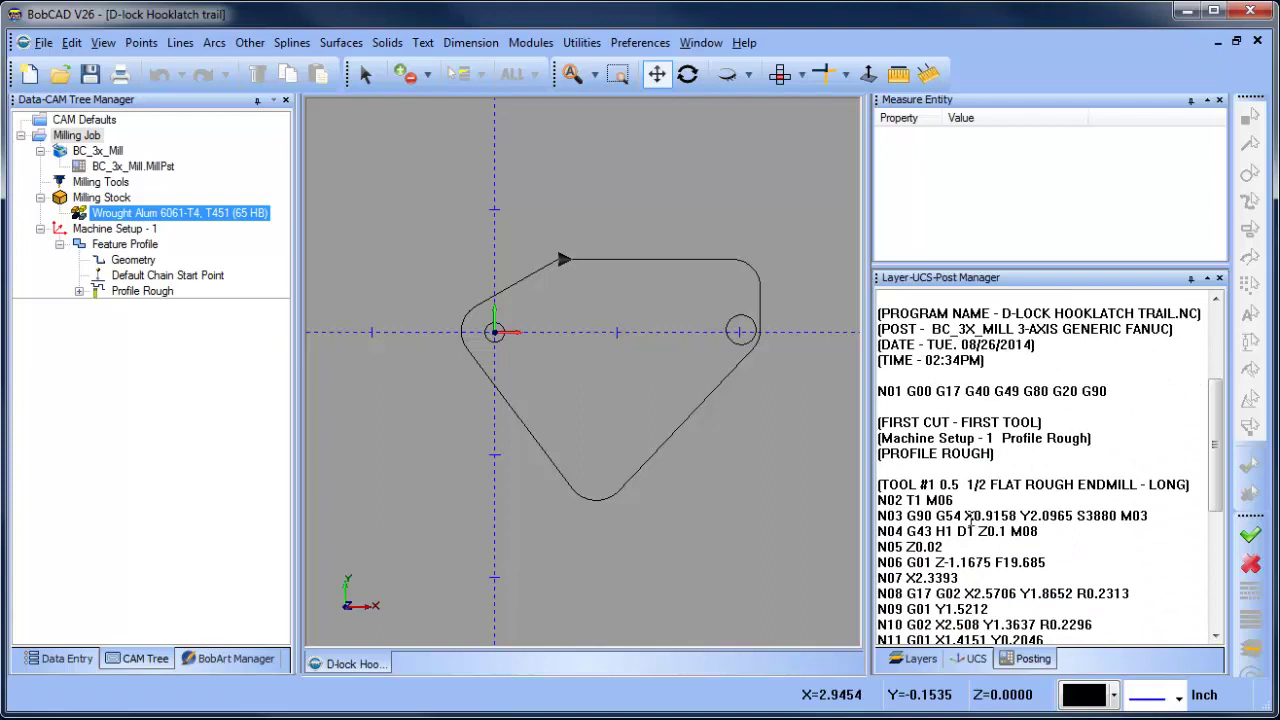
pyautogui.moveTo(965, 516); pyautogui.dragTo(1042, 516)
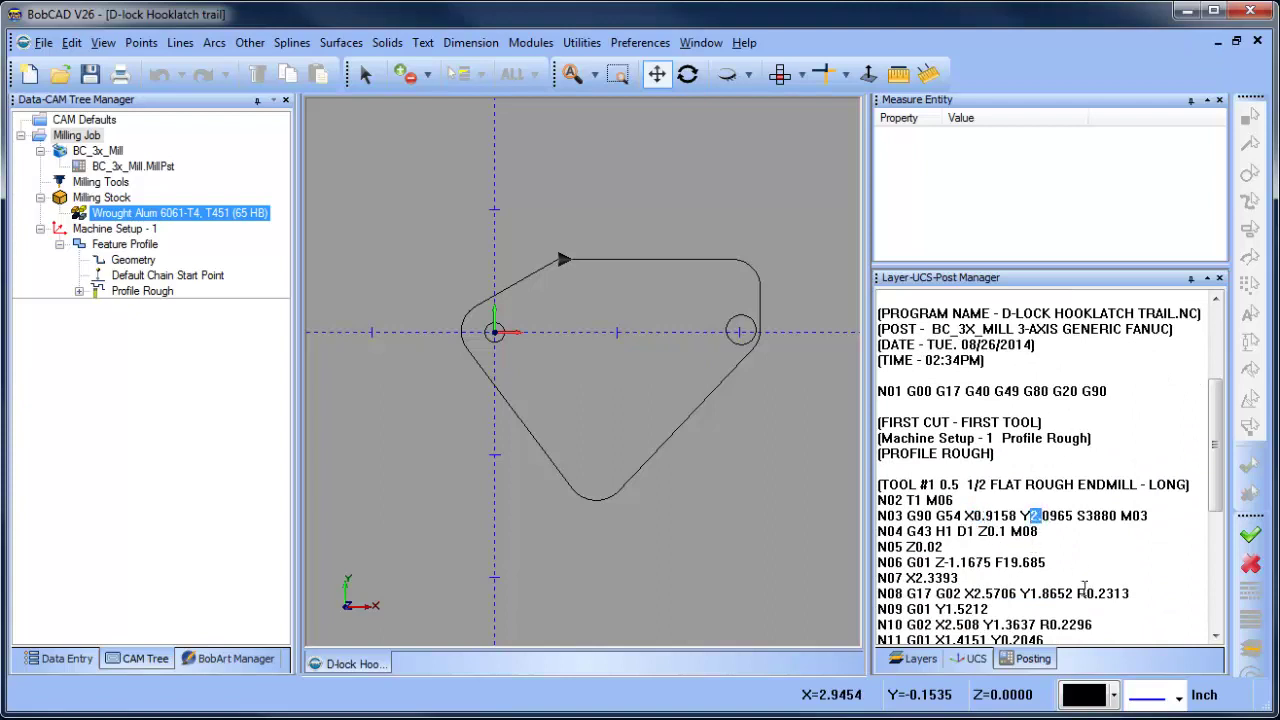